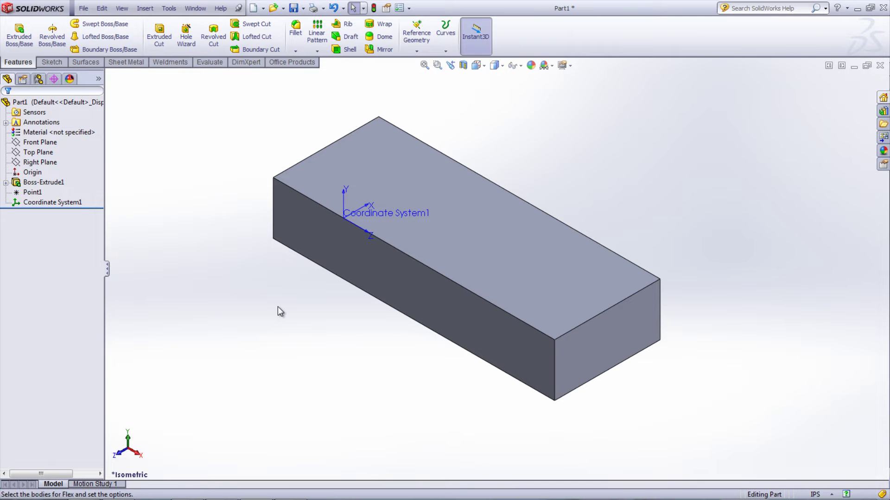
- Start a Flex feature and choose the rectangular block as the body to flex
left_click(145, 9)
mouse_move(145, 46)
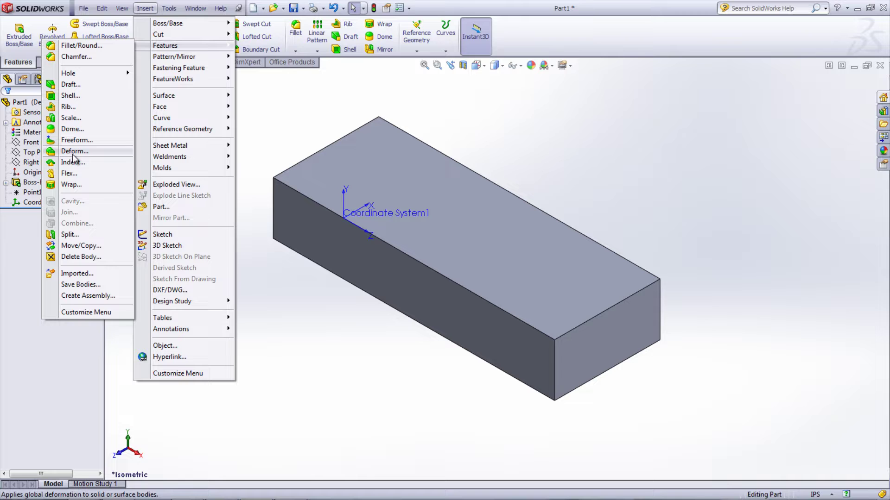
left_click(71, 173)
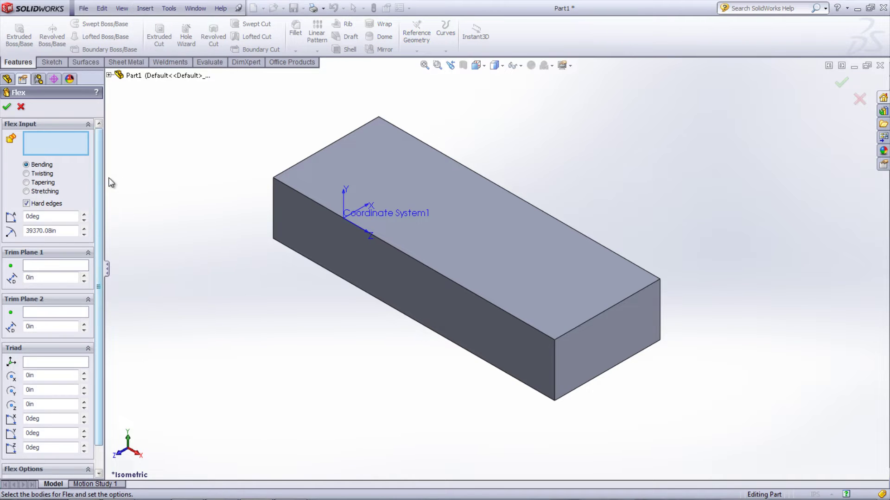
left_click(322, 210)
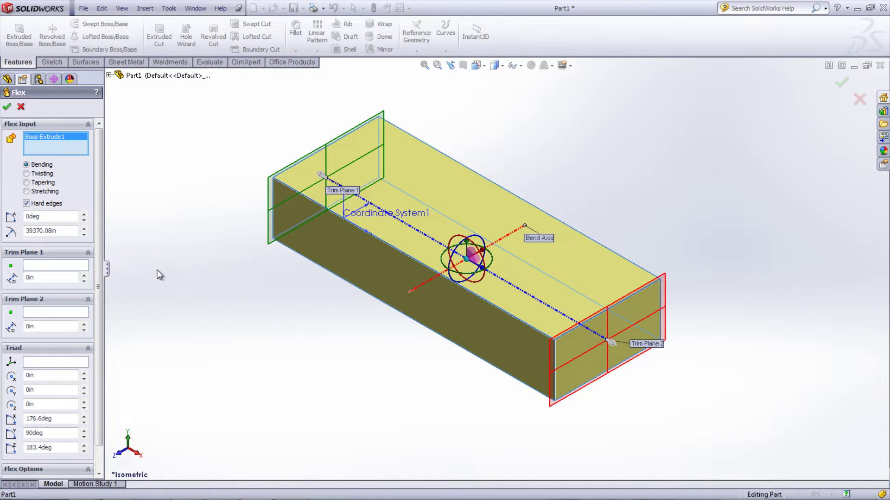
- Try shifting Trim Plane 1 inward by 0.5 in and outward to an offset of -0.7 in
left_click(84, 275)
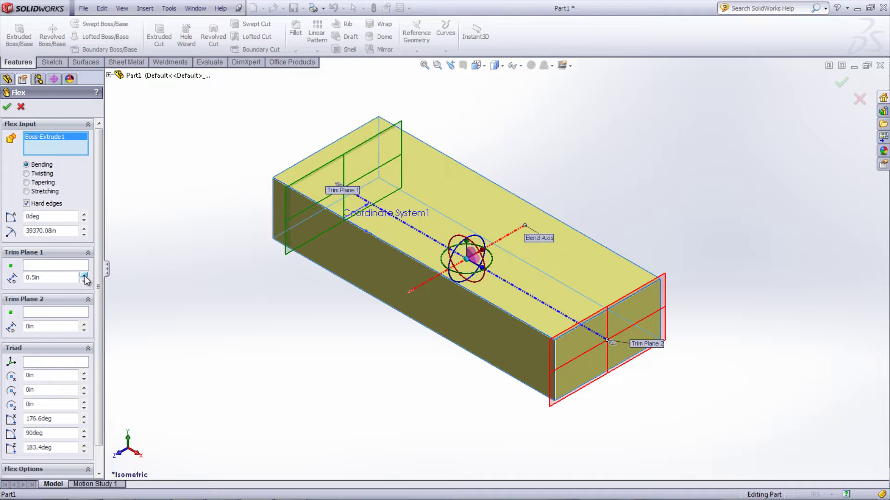
left_click(83, 281)
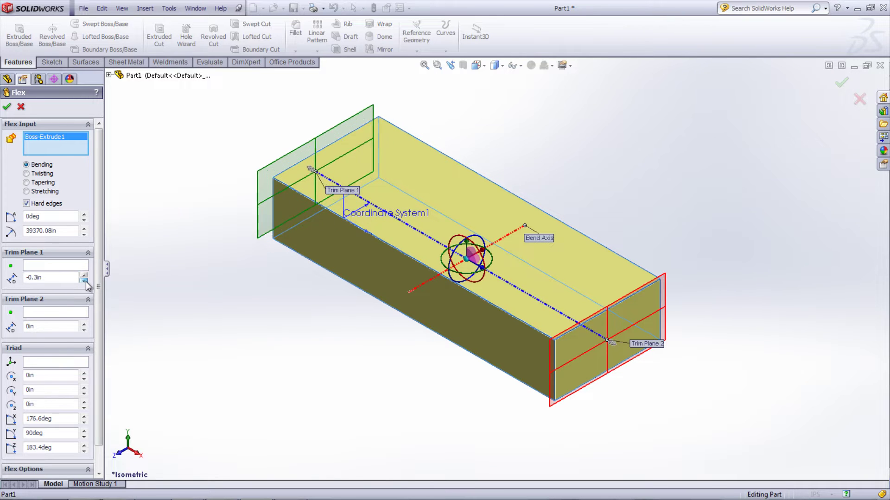
mouse_move(309, 169)
left_mouse_down()
mouse_move(244, 144)
mouse_move(252, 138)
mouse_move(297, 162)
left_mouse_up()
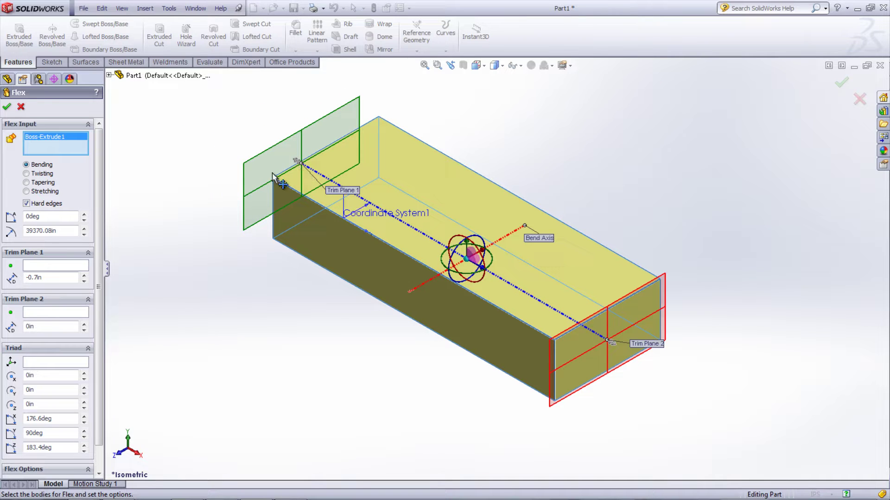
- Attach Trim Plane 1 to the upper corner vertex at the adjacent end of the block
left_click(58, 266)
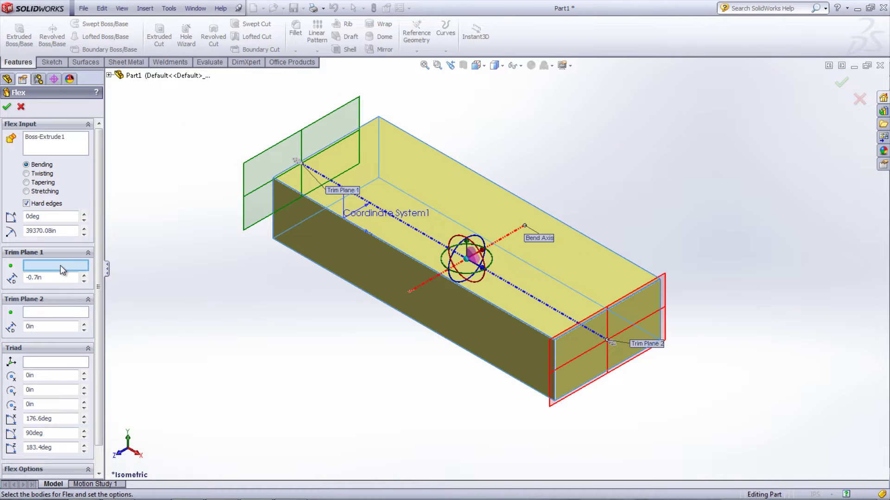
left_click(273, 178)
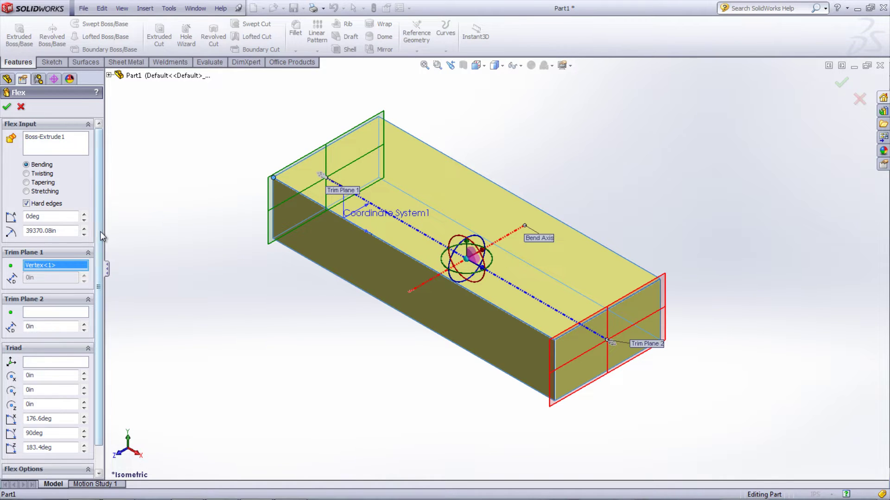
- Align the flex triad with Coordinate System1 on the block's edge
left_click_drag(99, 232, 99, 258)
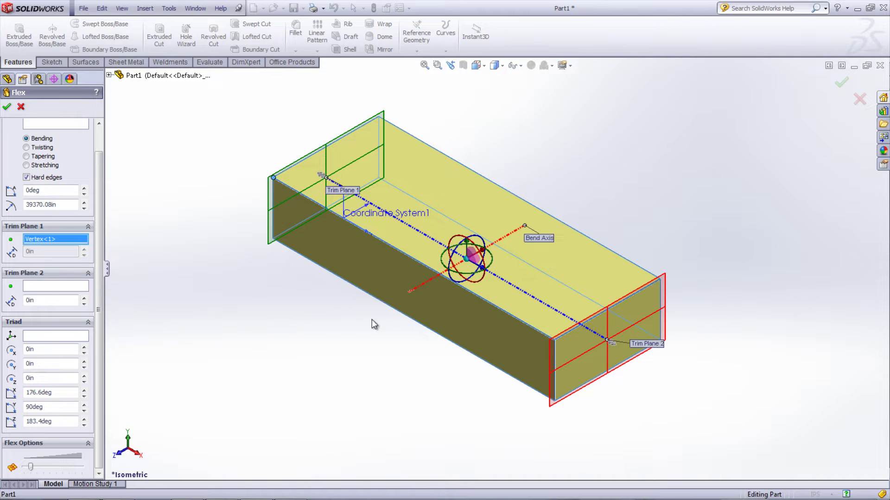
left_click(76, 340)
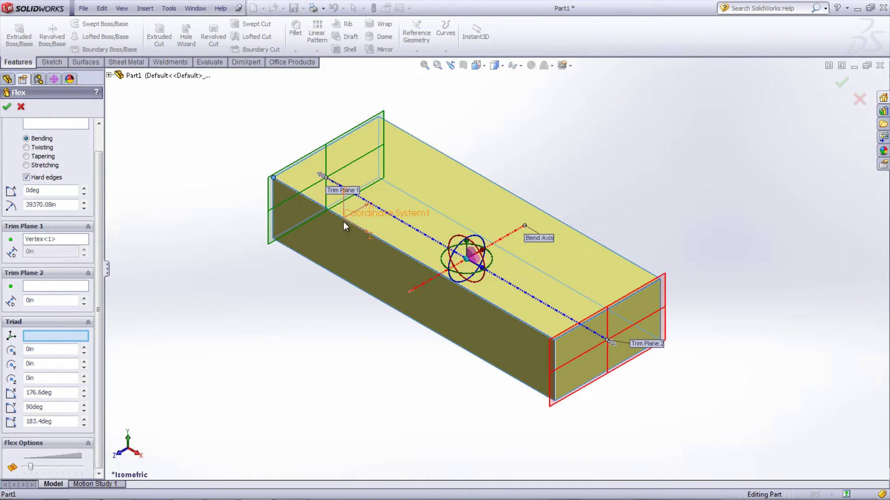
left_click(354, 216)
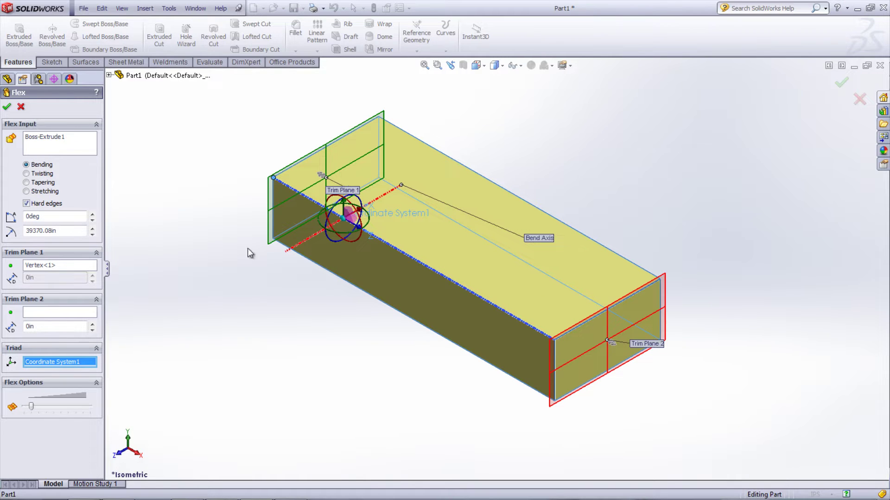
- Clear the triad's coordinate system reference and set its X, Y and Z rotation origins to 0 in
right_click(72, 365)
left_click(84, 373)
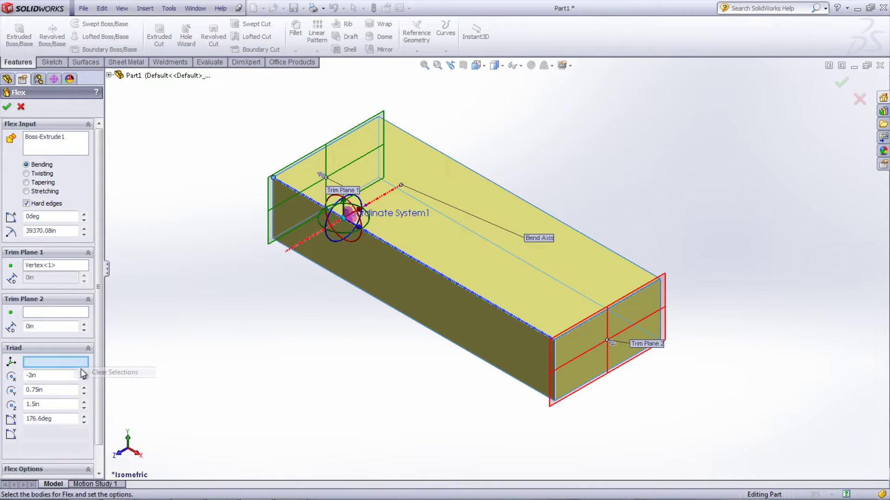
left_click_drag(75, 377, 21, 378)
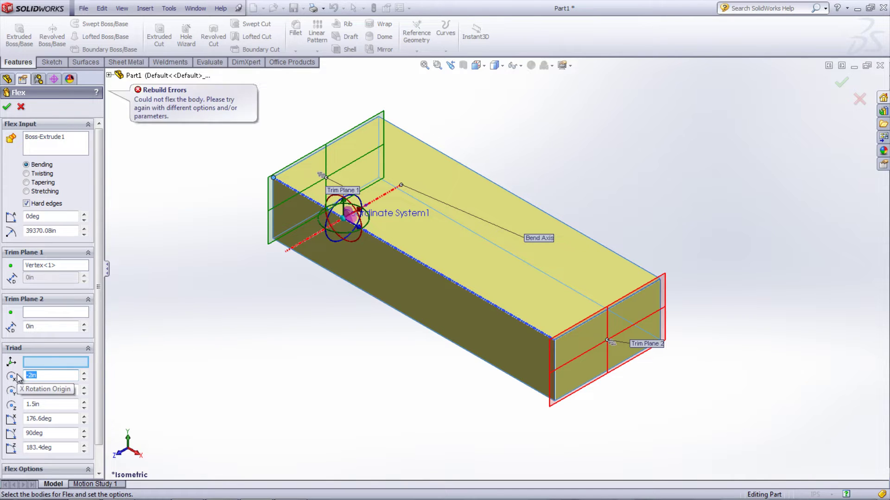
left_click(44, 375)
left_click_drag(43, 374, 4, 404)
type("00")
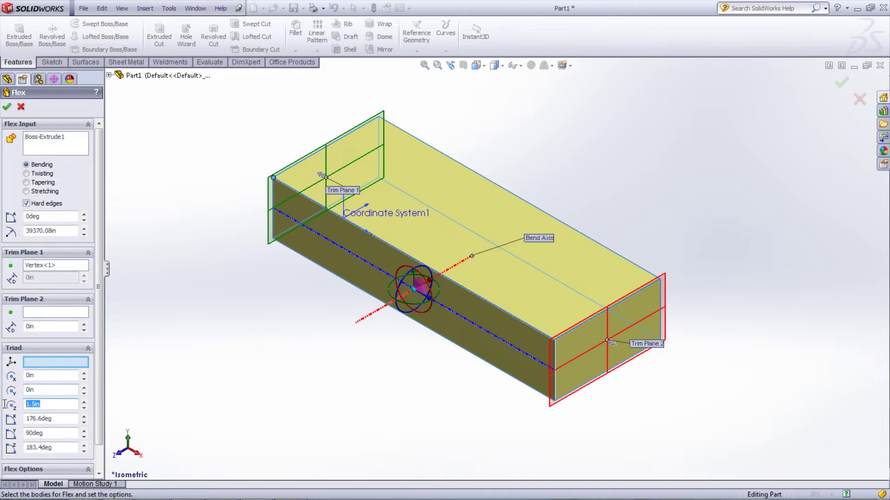
type("0")
key("Return")
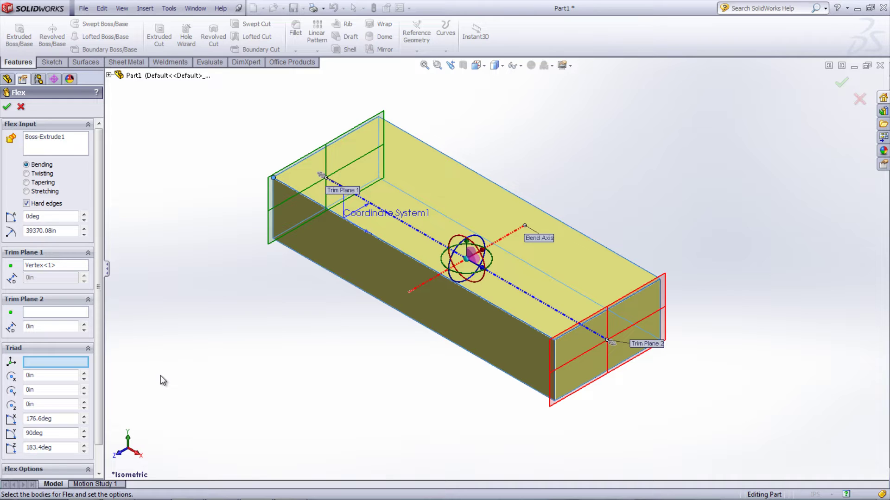
- Try rotating the triad about Y to 117 degrees, and restore the Y rotation angle to 90 degrees
left_click(84, 431)
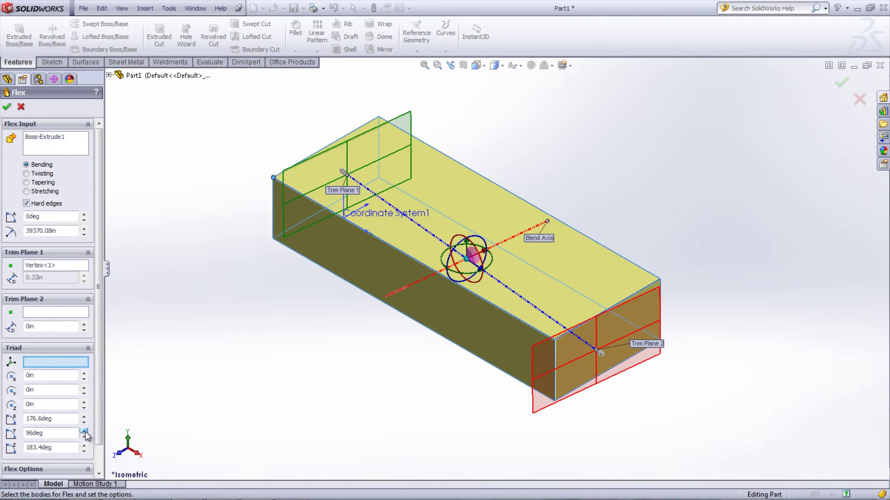
left_click_drag(83, 431, 85, 440)
double_click(46, 433)
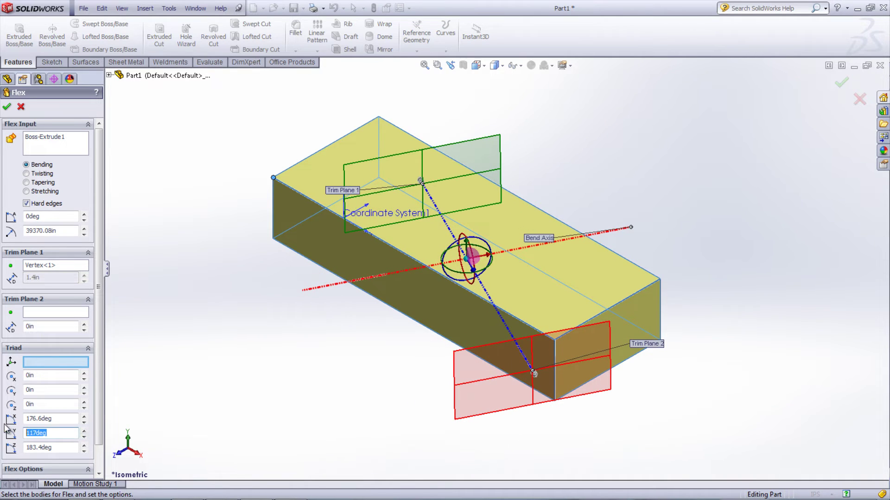
type("90")
key("Return")
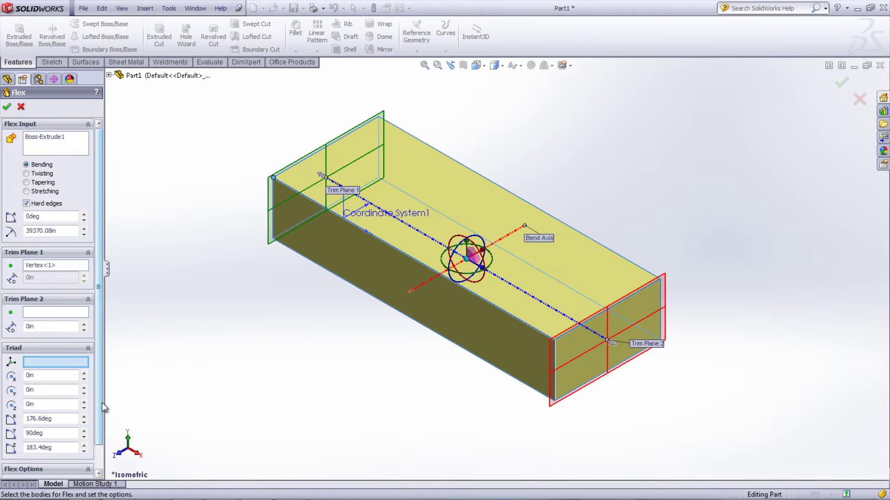
- Raise the flex accuracy slightly, and bend the block by 79.59 degrees with a bend radius of 5.76 in
left_click_drag(102, 402, 96, 436)
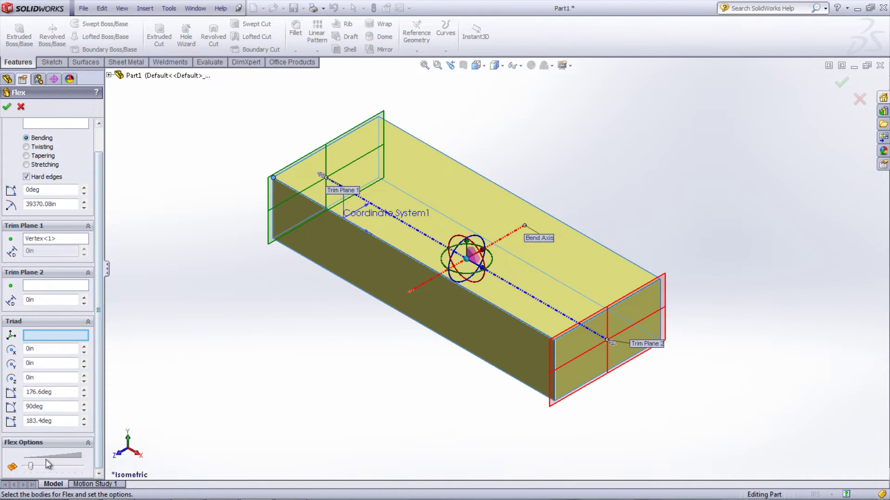
mouse_move(31, 468)
left_mouse_down()
mouse_move(69, 468)
mouse_move(47, 472)
left_mouse_up()
left_click_drag(99, 413, 94, 353)
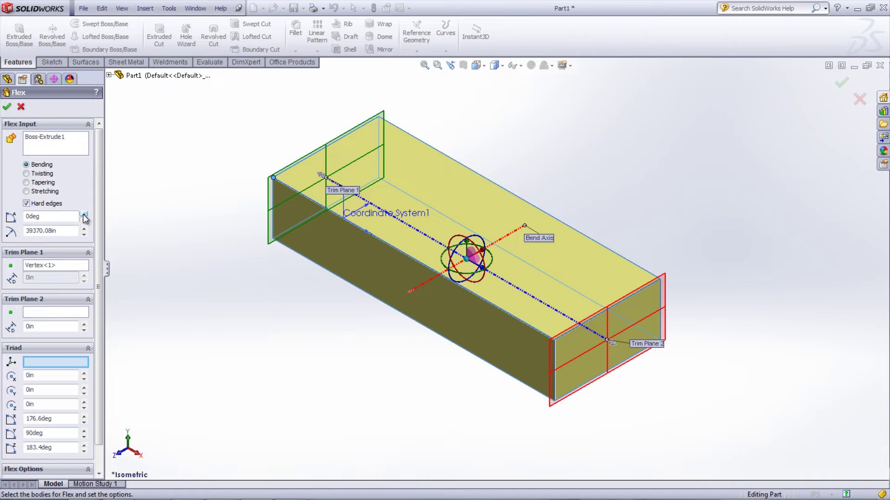
left_click_drag(83, 215, 84, 234)
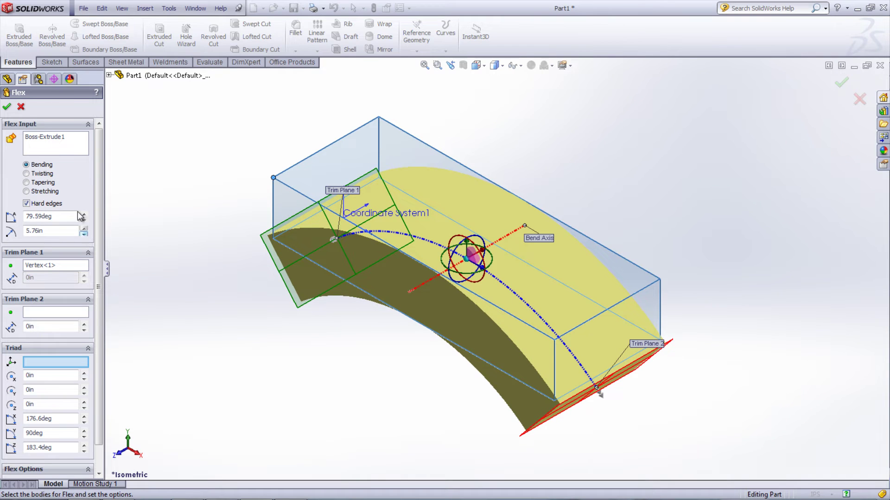
- Change the flex type to Twisting and set the twist angle to 360 degrees
left_click(34, 176)
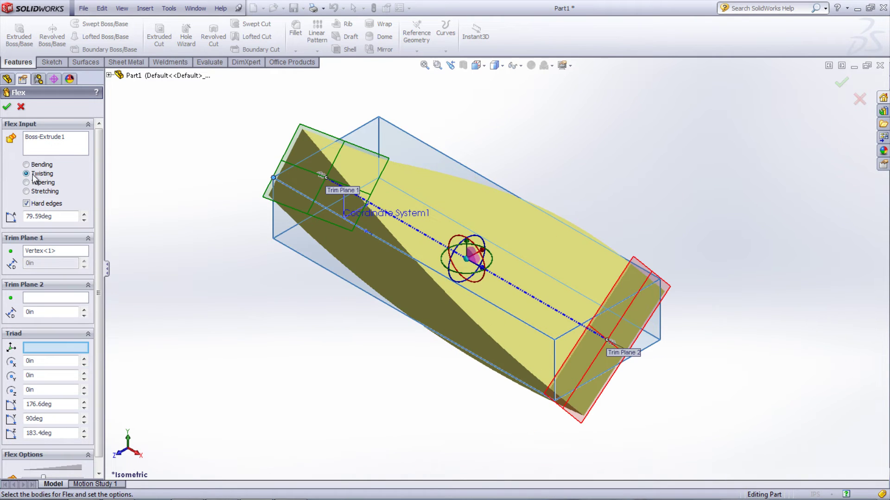
left_click(84, 215)
left_click_drag(84, 216, 84, 216)
type("3")
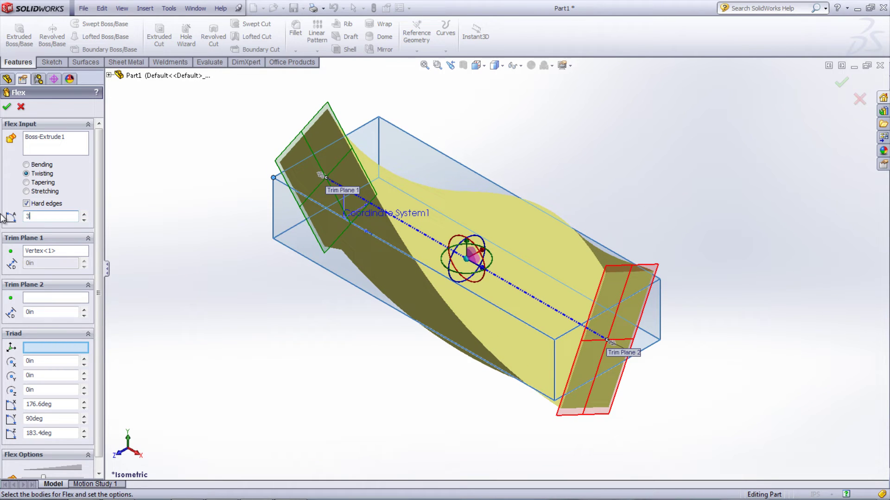
type("60")
key("Return")
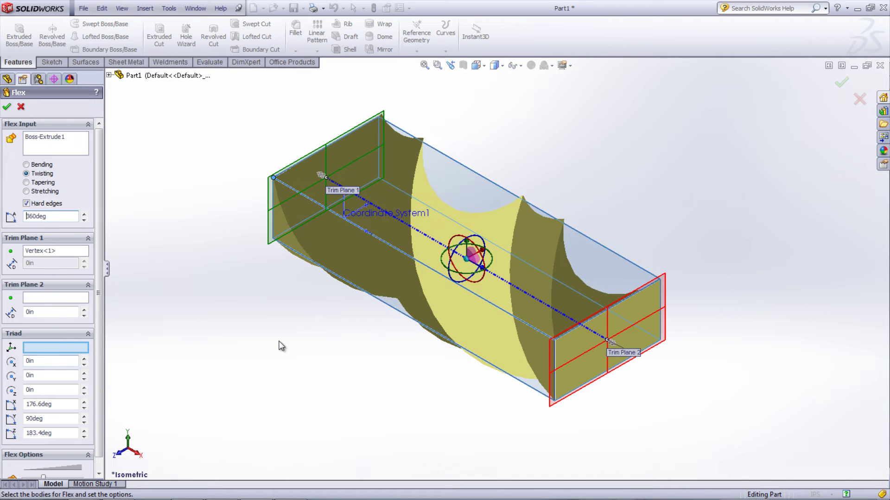
- Try moving the triad's X rotation origin to 4 in, and restore it to 0 in
middle_click_drag(279, 346, 313, 319)
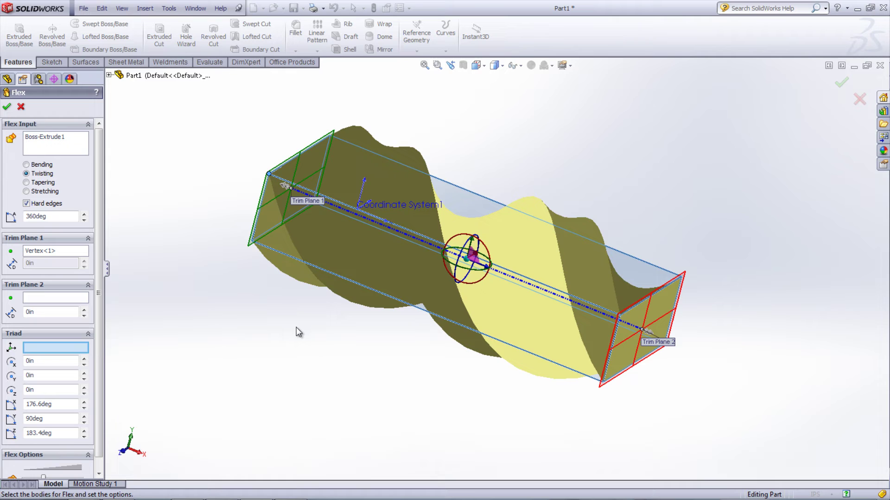
double_click(50, 363)
type("4")
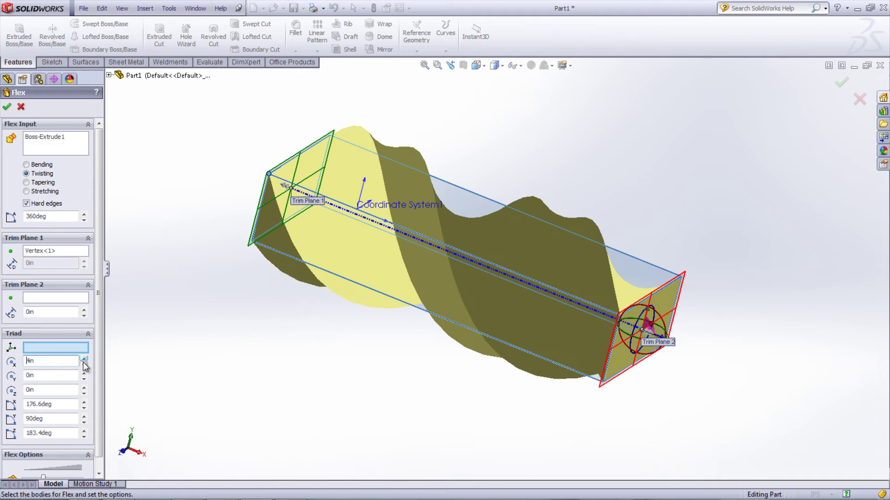
key("Delete")
type("0")
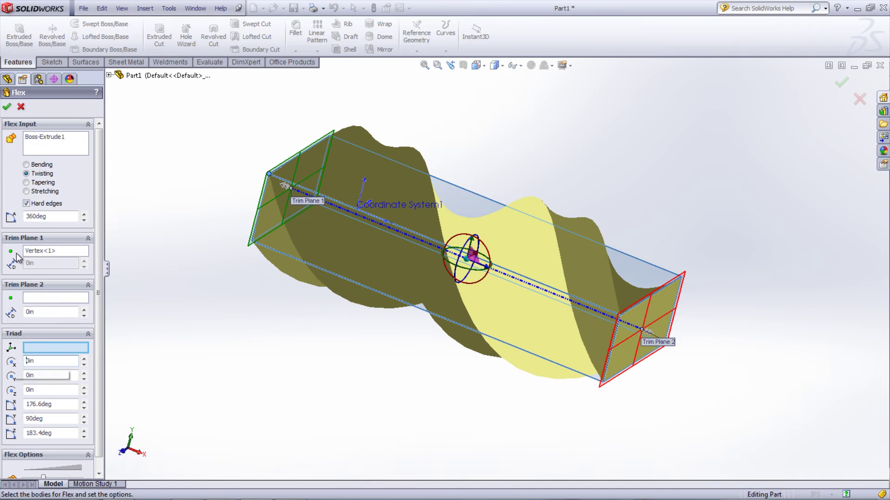
- Change the flex type to Tapering and adjust the taper factor to about 0.78
left_click(28, 182)
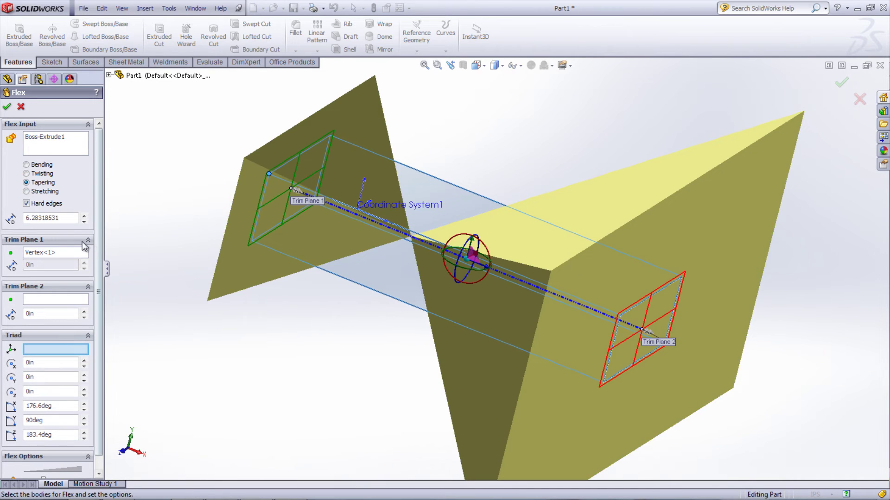
left_click(84, 222)
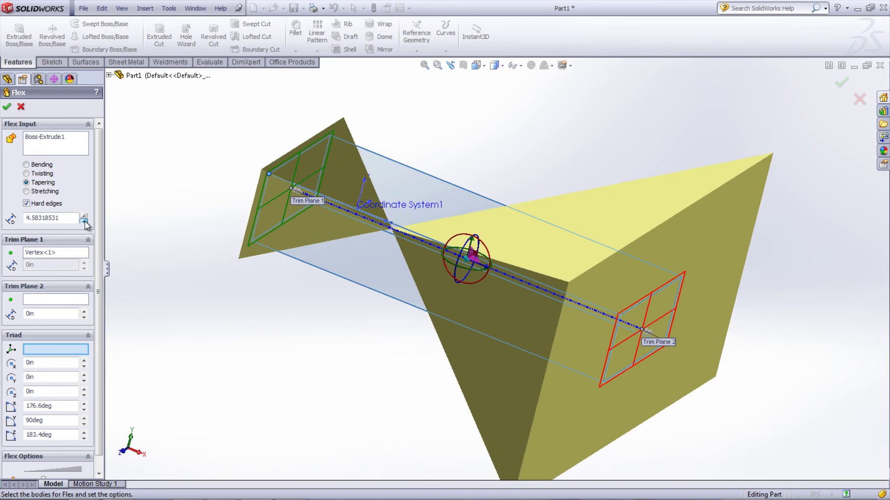
left_click_drag(85, 222, 84, 221)
left_click(84, 217)
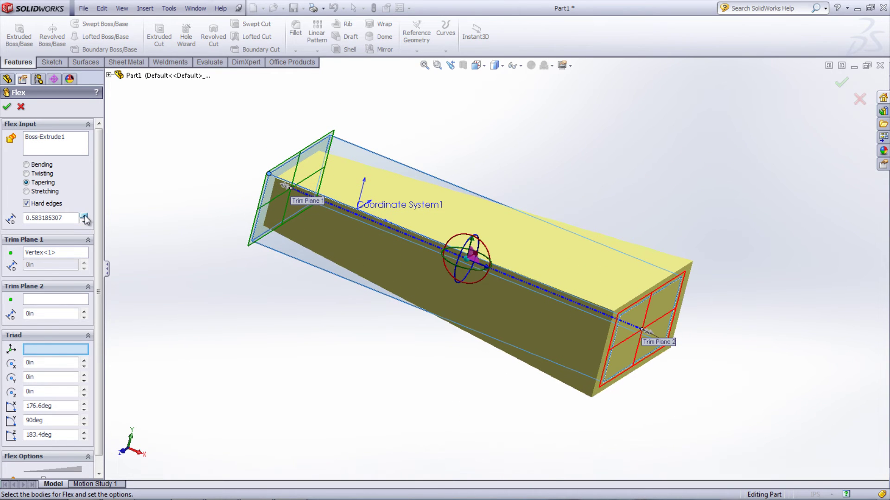
left_click(84, 216)
left_click(84, 217)
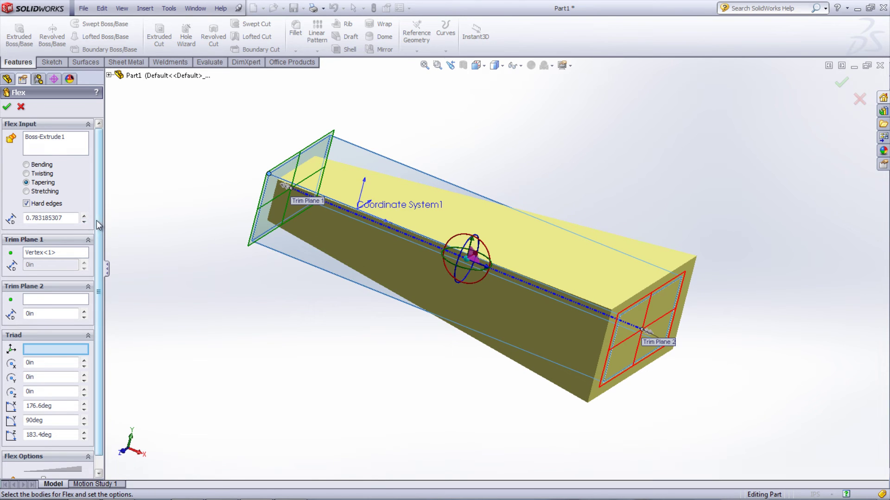
- Change the flex type to Stretching and adjust the stretch distance to 3.79 in
left_click(43, 193)
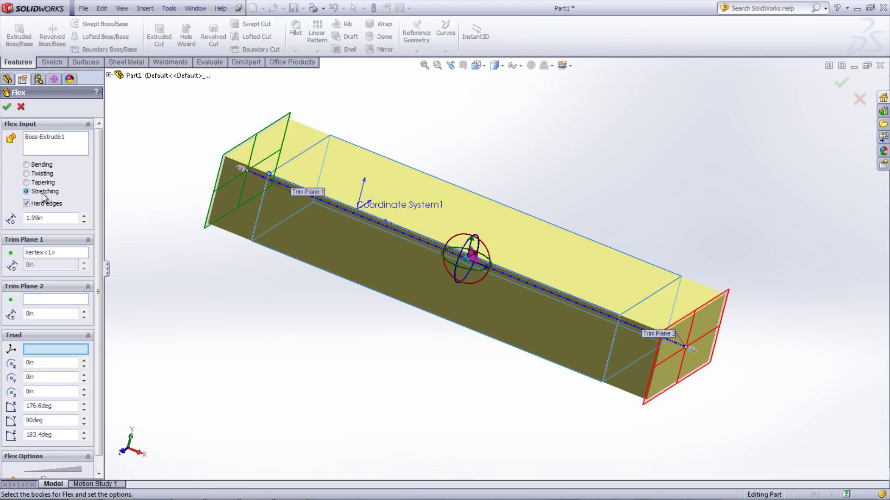
left_click(84, 216)
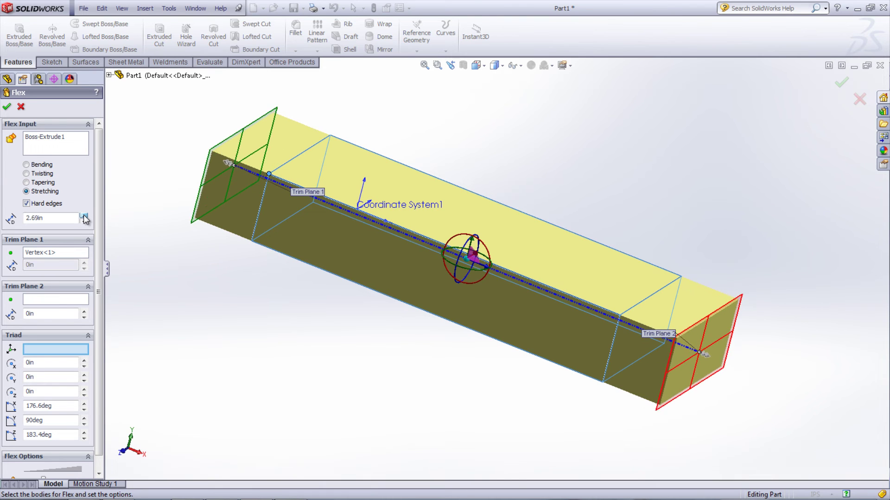
left_click(84, 217)
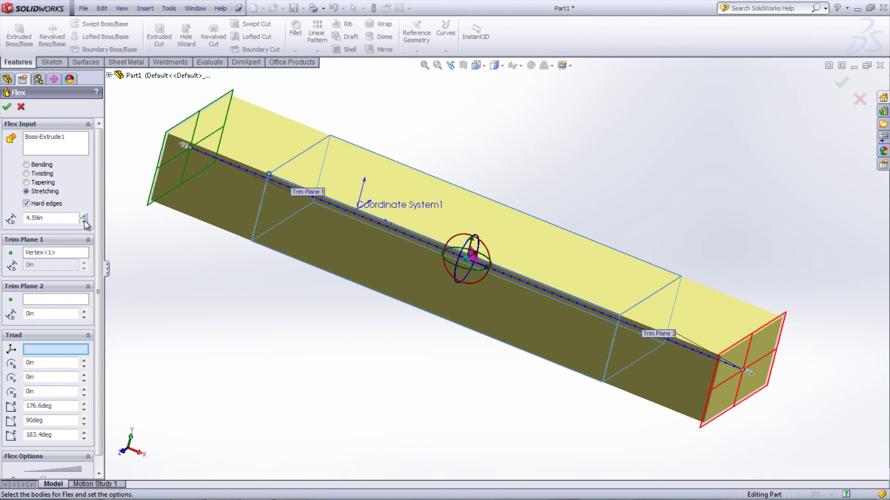
left_click(84, 222)
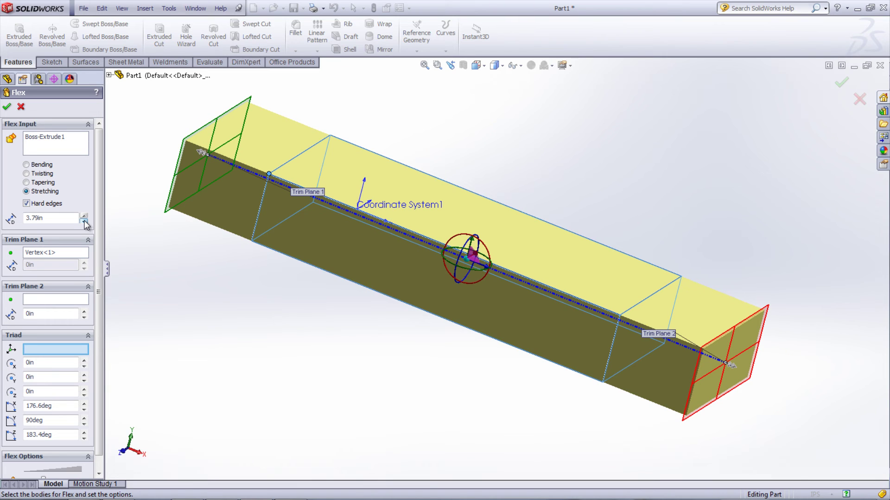
- Try setting the triad's X rotation origin to 4 in for the stretched block, and return it to 0 in
left_click(66, 360)
double_click(29, 362)
type("4")
key("Return")
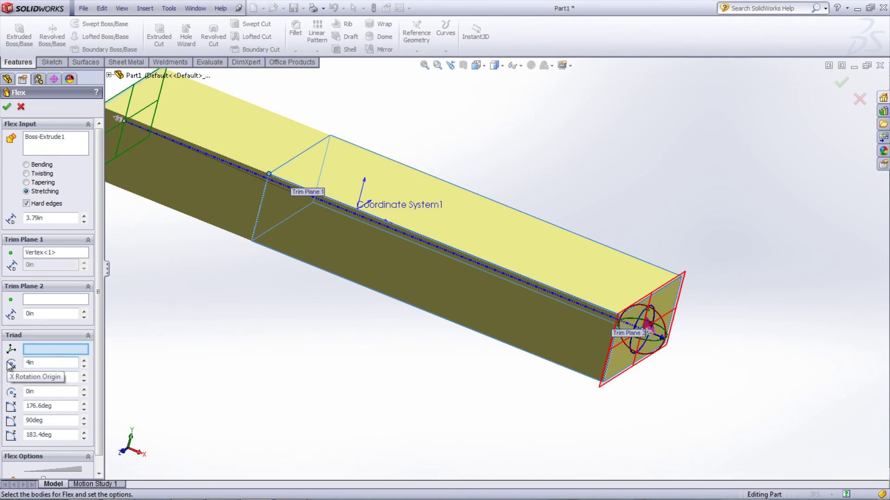
key("f")
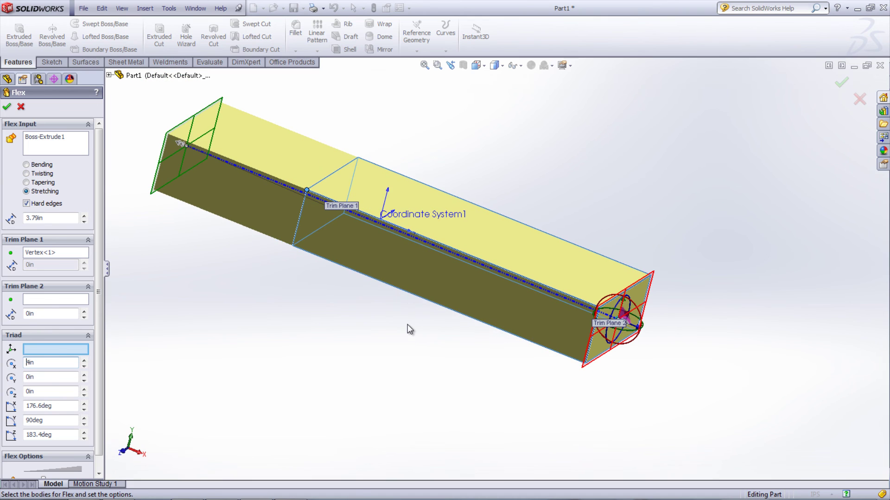
double_click(30, 363)
type("0")
key("Return")
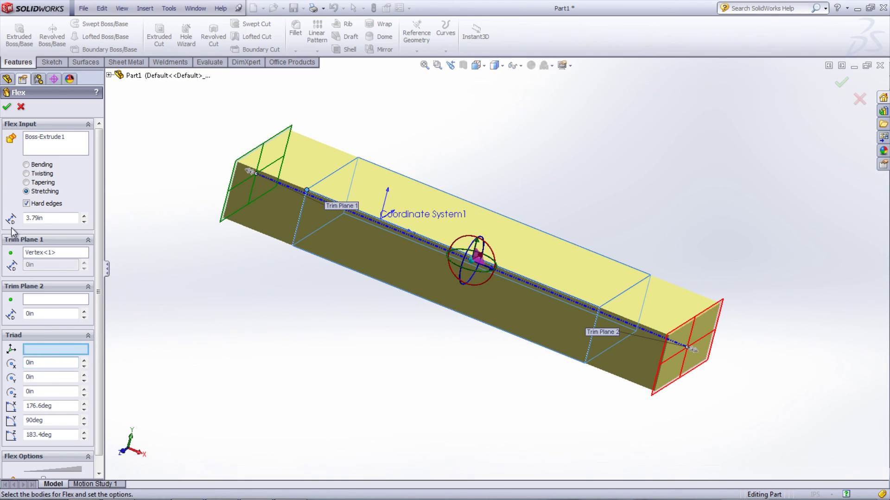
- Change the flex type back to Bending and accept the flex feature on the block
left_click(26, 204)
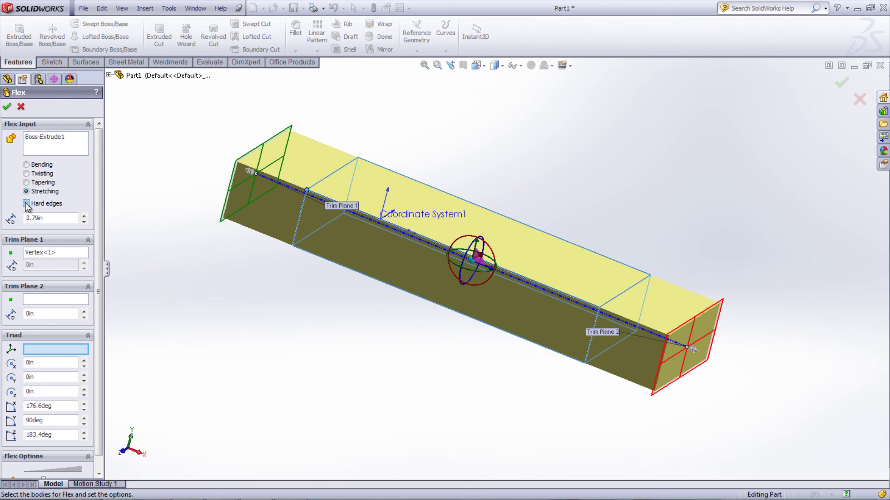
left_click(26, 165)
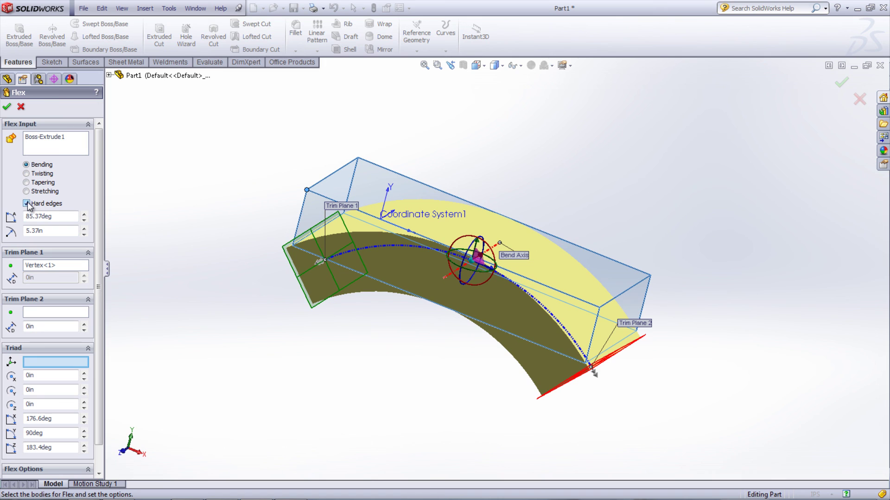
left_click(8, 109)
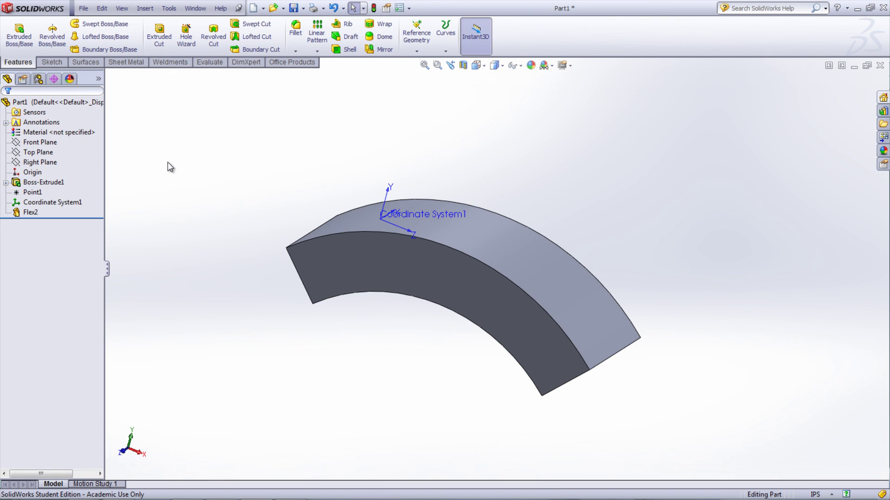